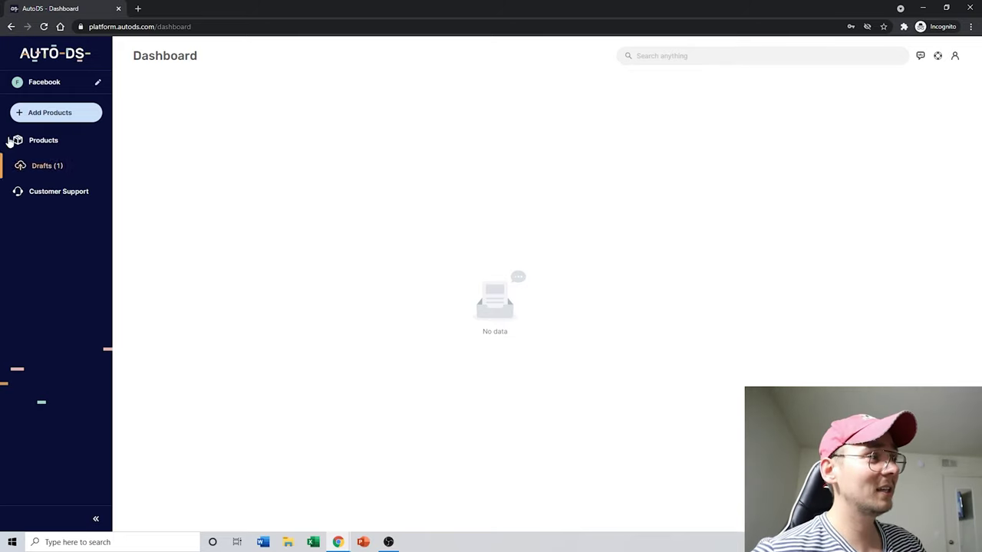
# Step: Switch between the Products and Drafts lists, ending on Drafts (1) with the SmileMart dumbbells draft
pyautogui.click(59, 144)
pyautogui.click(48, 167)
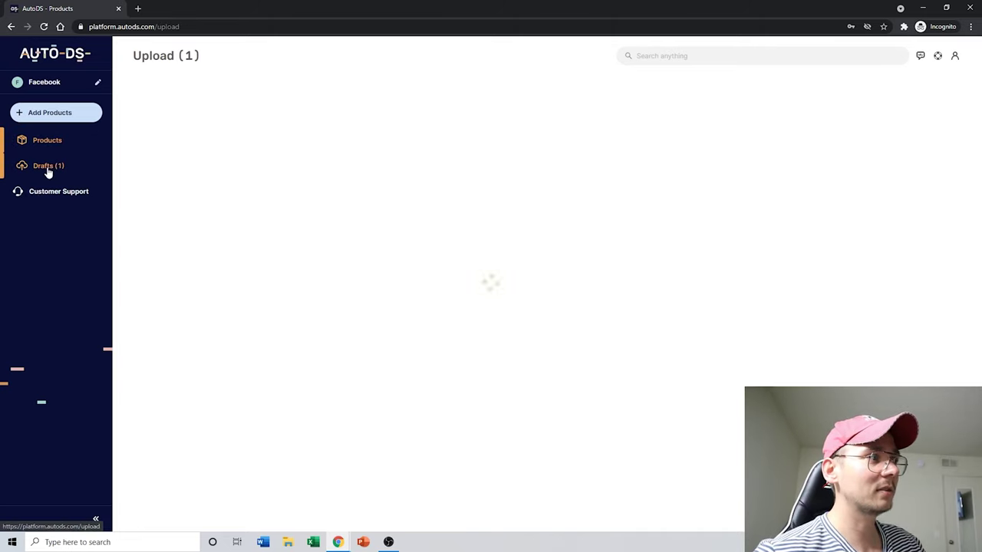
pyautogui.click(58, 146)
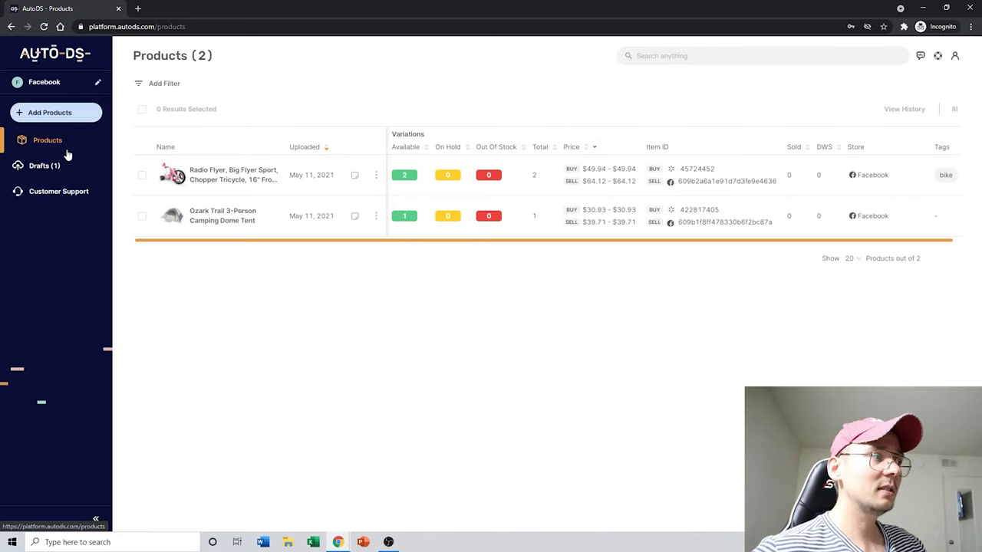
pyautogui.click(59, 165)
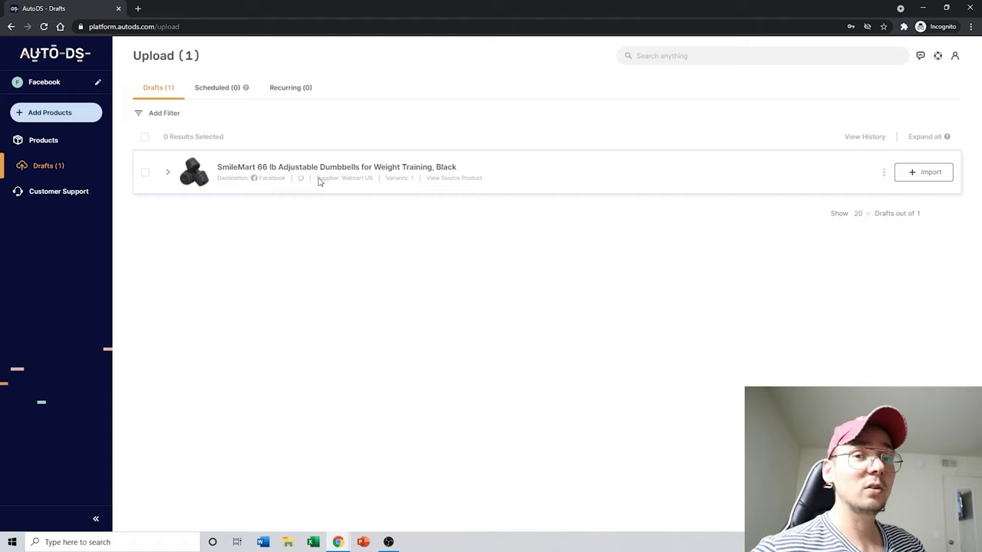
# Step: Open the $39.99 Qaba plush dinosaur rocking horse on Walmart.com and copy its URL
pyautogui.click(320, 181)
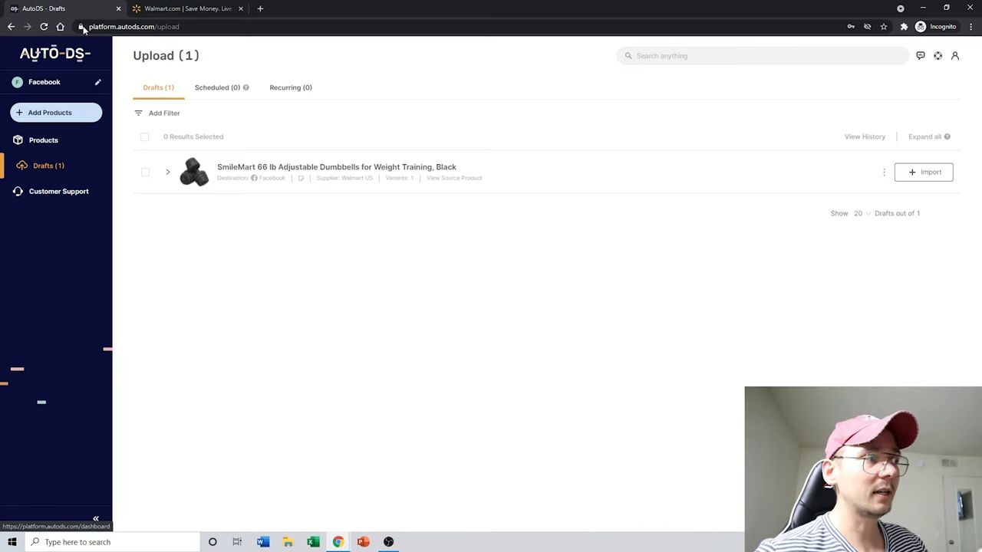
pyautogui.click(151, 6)
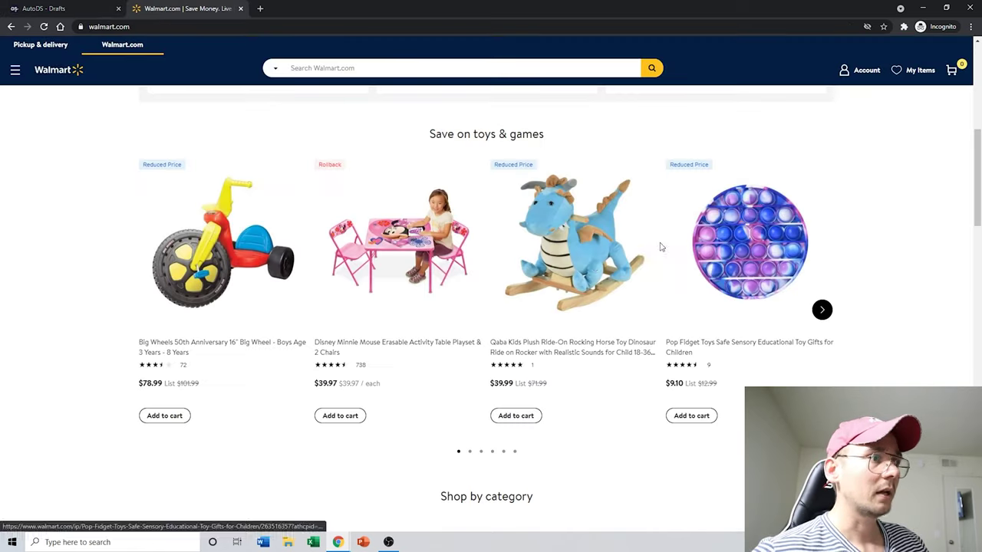
pyautogui.click(593, 264)
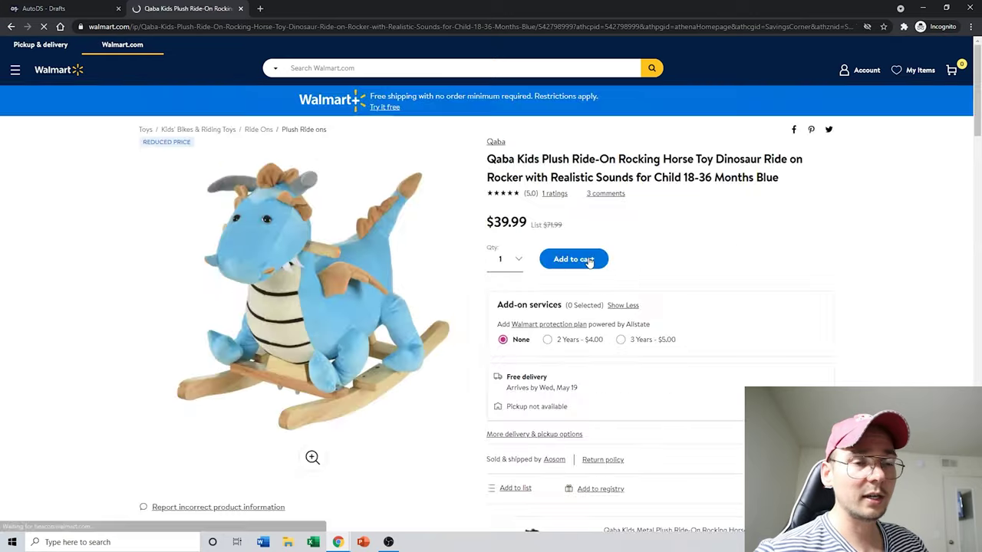
pyautogui.click(299, 27)
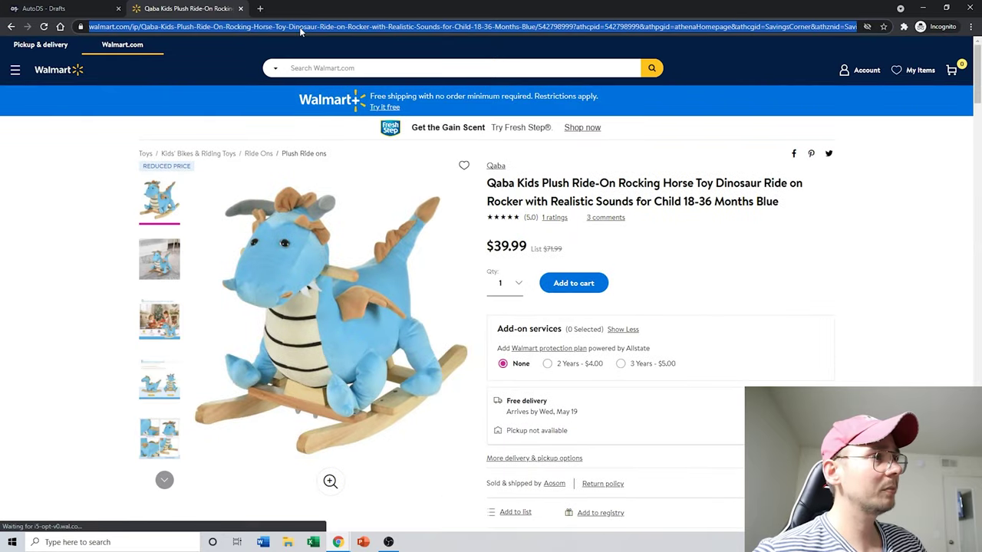
pyautogui.click(68, 6)
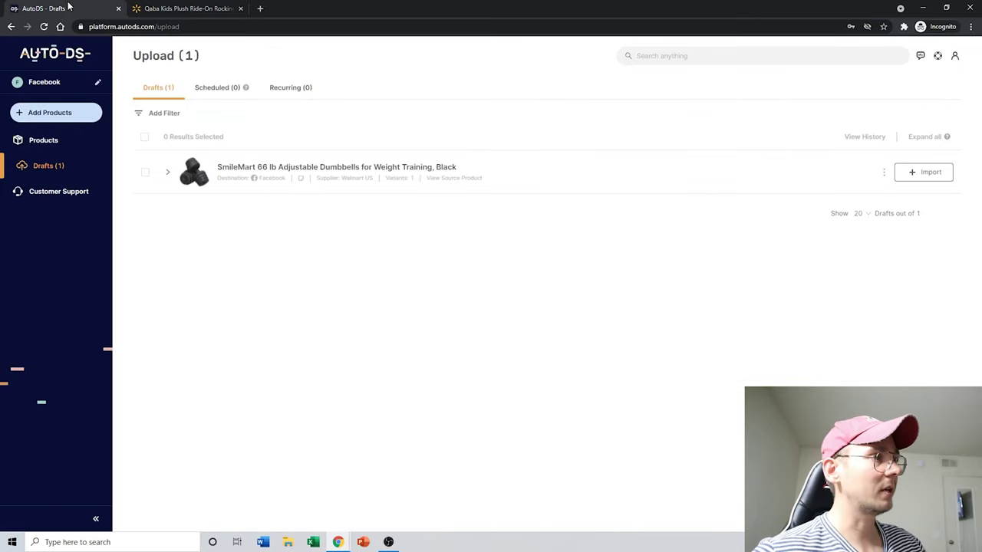
# Step: Paste the Walmart rocking horse URL into Add Products and continue to General import settings
pyautogui.click(65, 122)
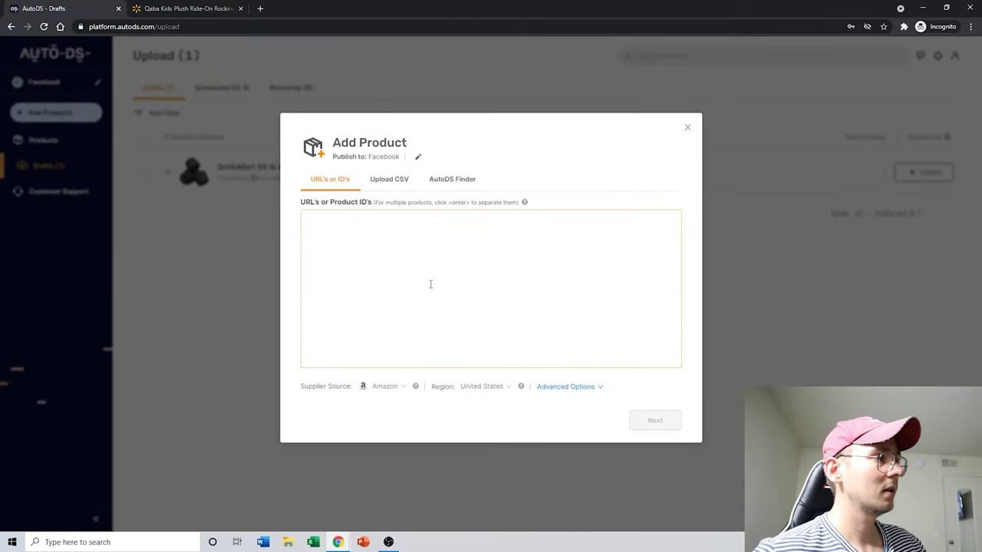
pyautogui.write('https://www.walmart.com/ip/Qaba-Kids-Plush-Ride-On-Rocking-Horse-Toy-Dinosaur-Ride-on-Rocker-with-Realistic-Sounds-for-Child-18-36-Months-Blue/542798999?athcpid=542798999&athpgid=athenaHomepage&athcgid=SavingsCorner&athznid=SavingsCorner_Saveontoysgames&athieid=v1&athstid=CS020&athguid=466001f5-9a18a716-90ec7a249f15260d&athancid=null&athena=true')
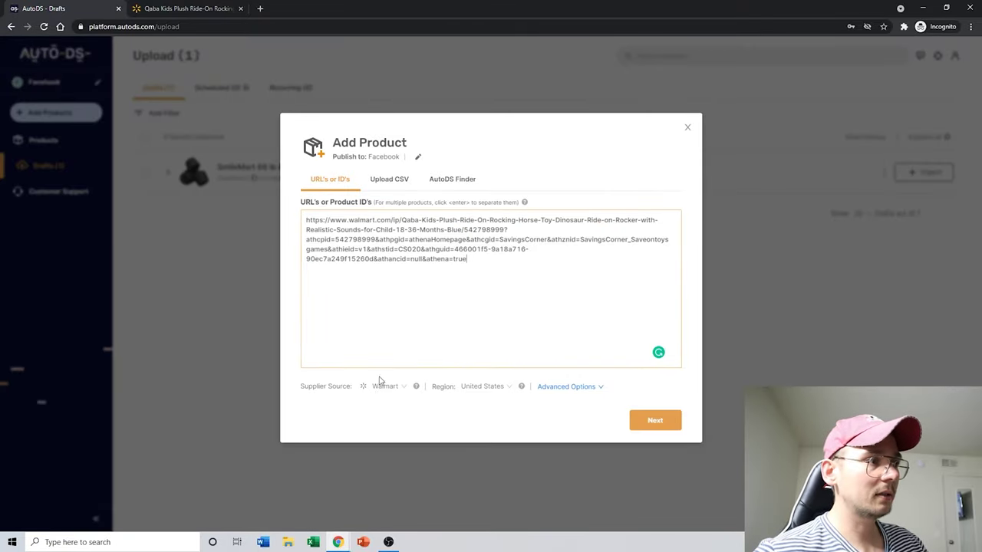
pyautogui.click(655, 424)
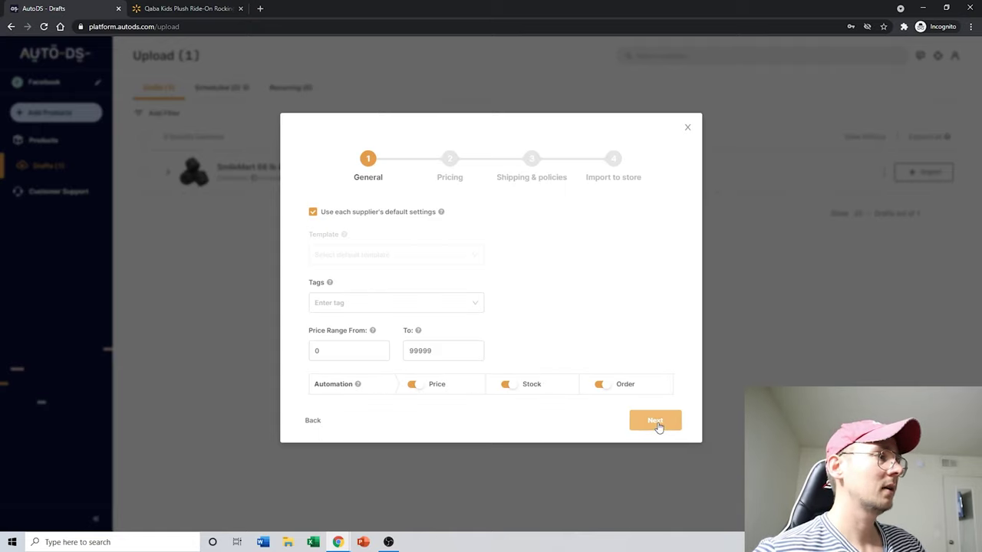
# Step: Tag the rocking horse 'toy', keep default Pricing and Shipping settings, and add it as a draft
pyautogui.click(410, 304)
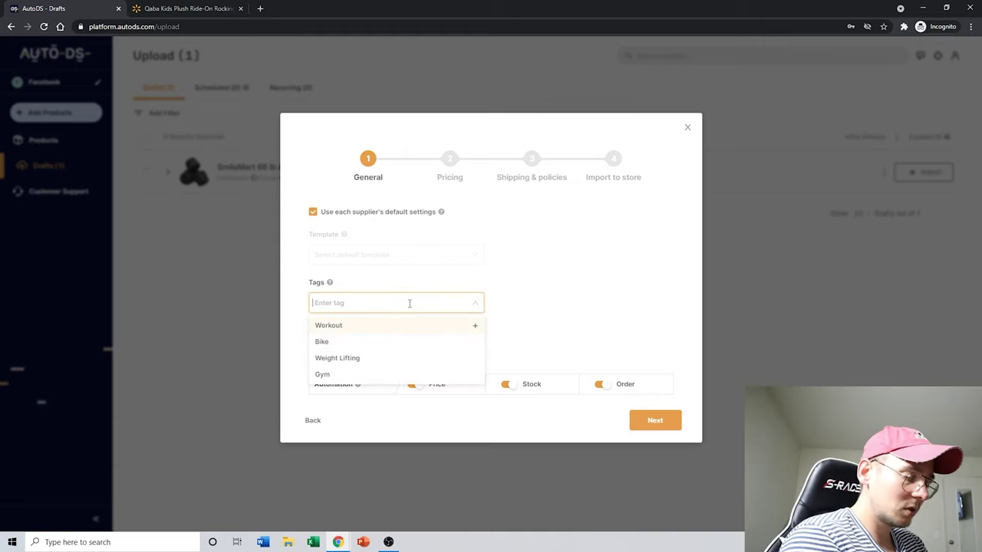
pyautogui.write('toys')
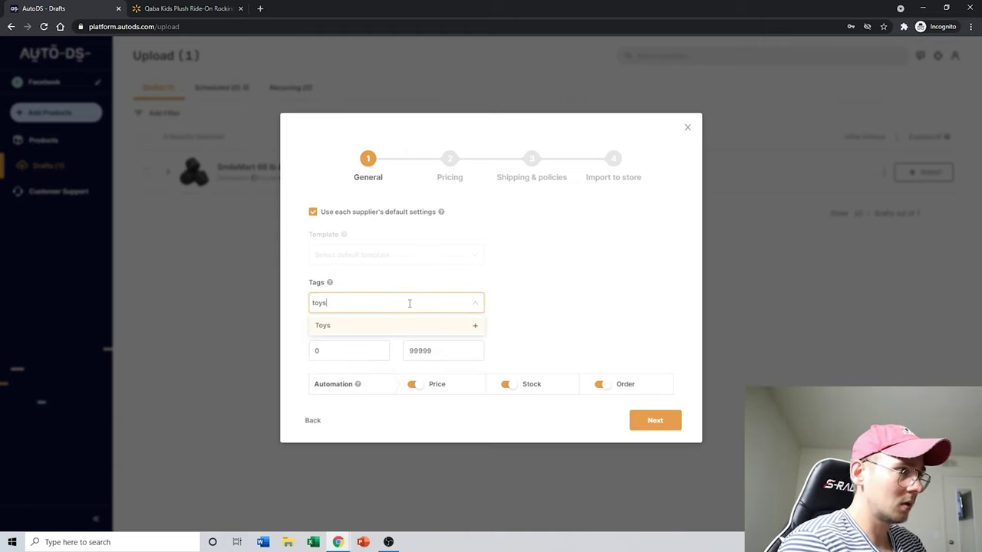
pyautogui.click(653, 422)
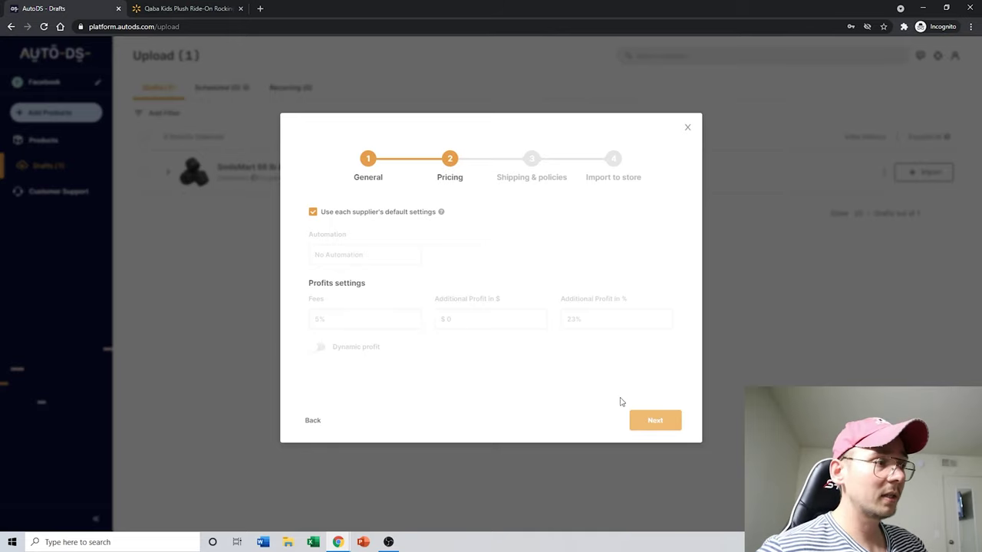
pyautogui.click(638, 418)
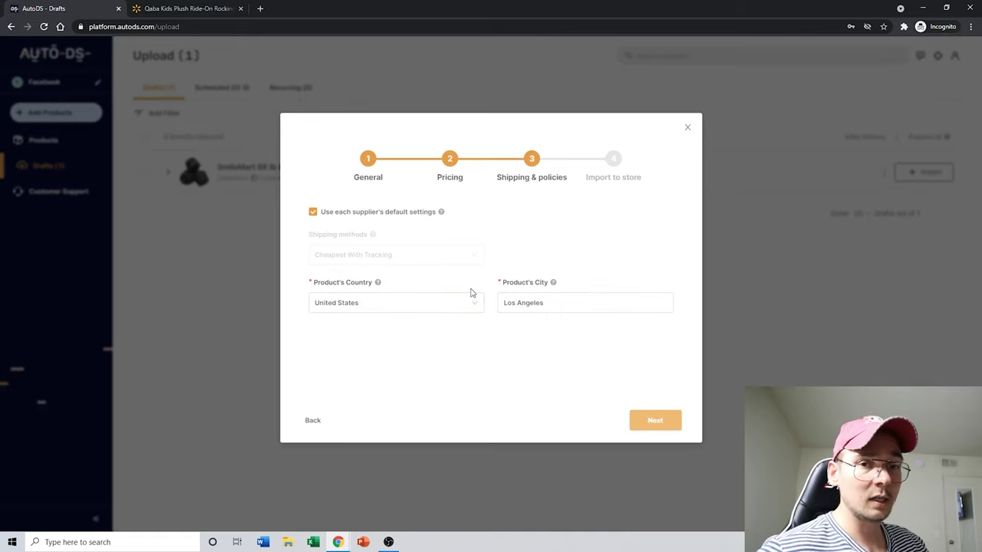
pyautogui.click(657, 419)
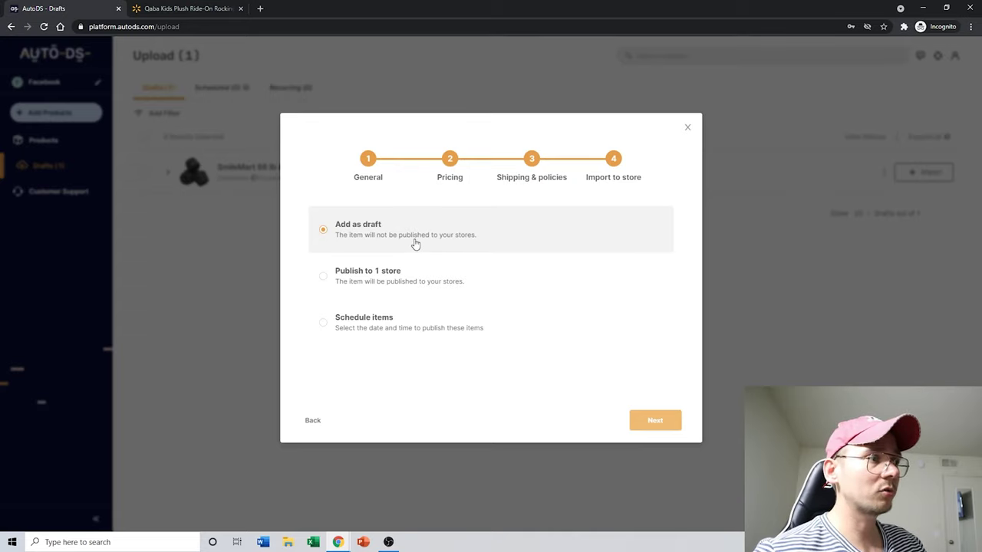
pyautogui.click(662, 420)
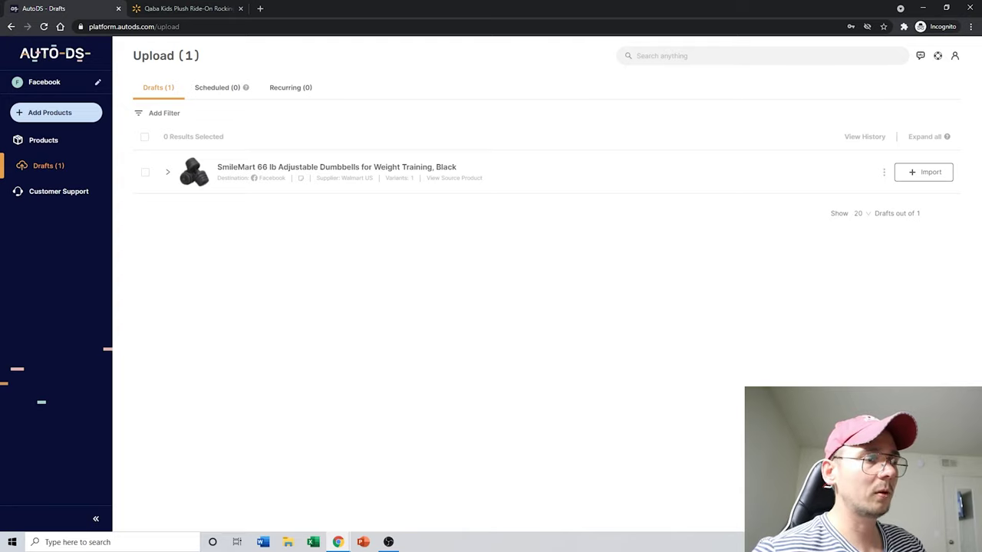
# Step: Check the Create Drafts job details until it finishes 1/1, then close them
pyautogui.click(305, 88)
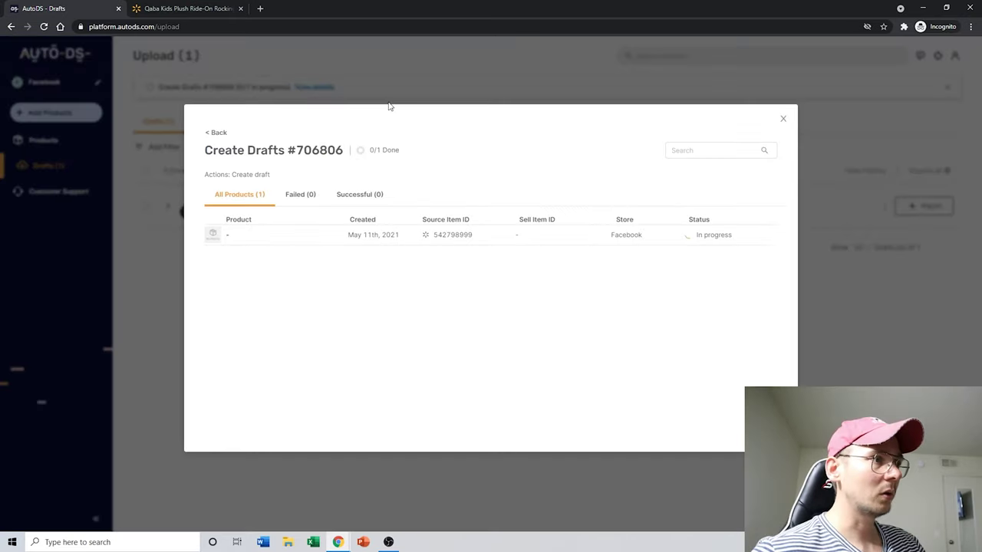
pyautogui.click(783, 119)
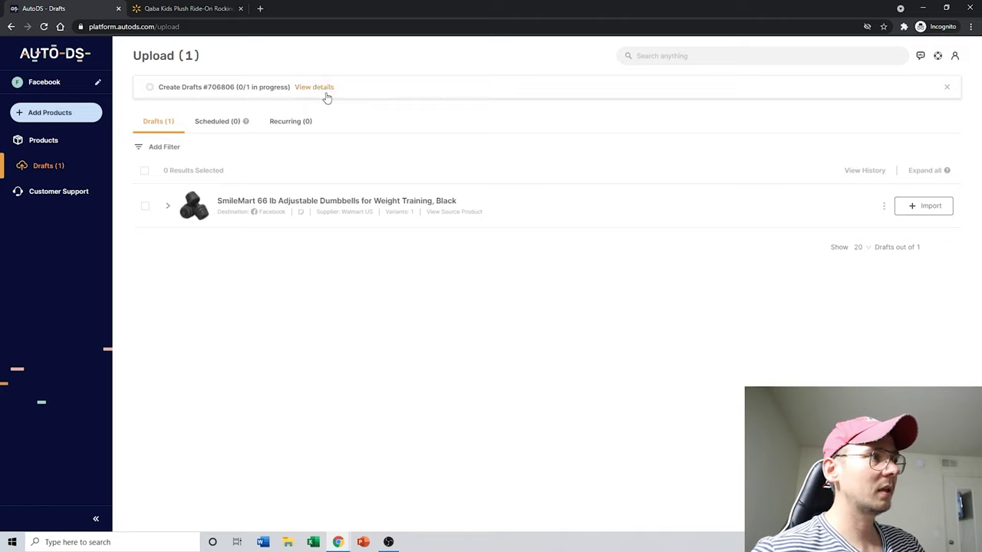
pyautogui.click(325, 89)
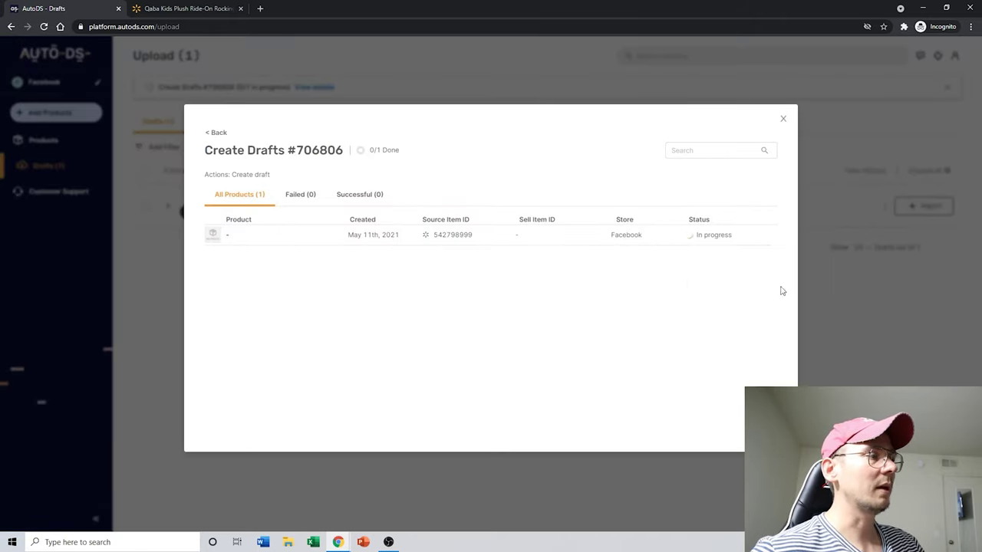
pyautogui.click(783, 119)
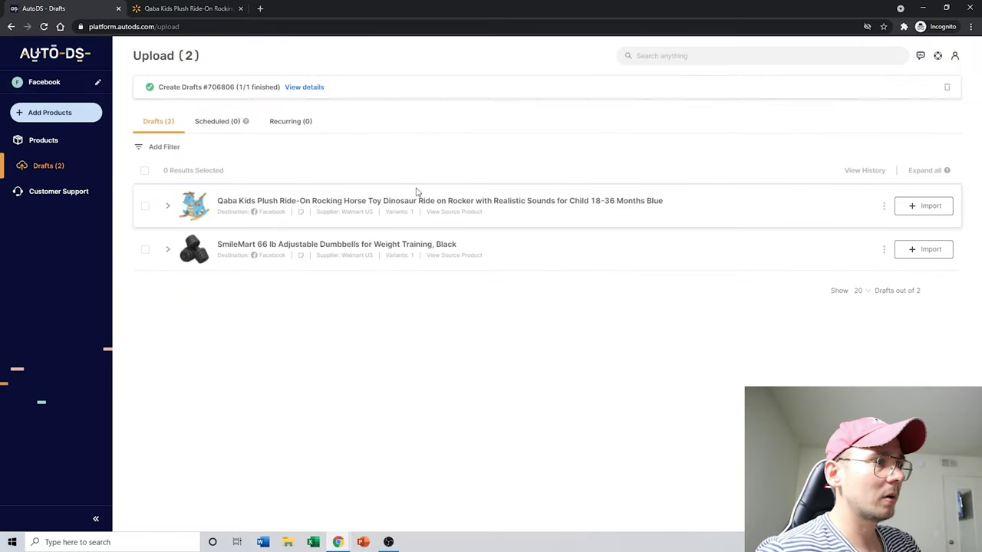
# Step: Expand the rocking horse draft and select its full product title
pyautogui.click(195, 206)
pyautogui.moveTo(568, 292); pyautogui.dragTo(125, 288)
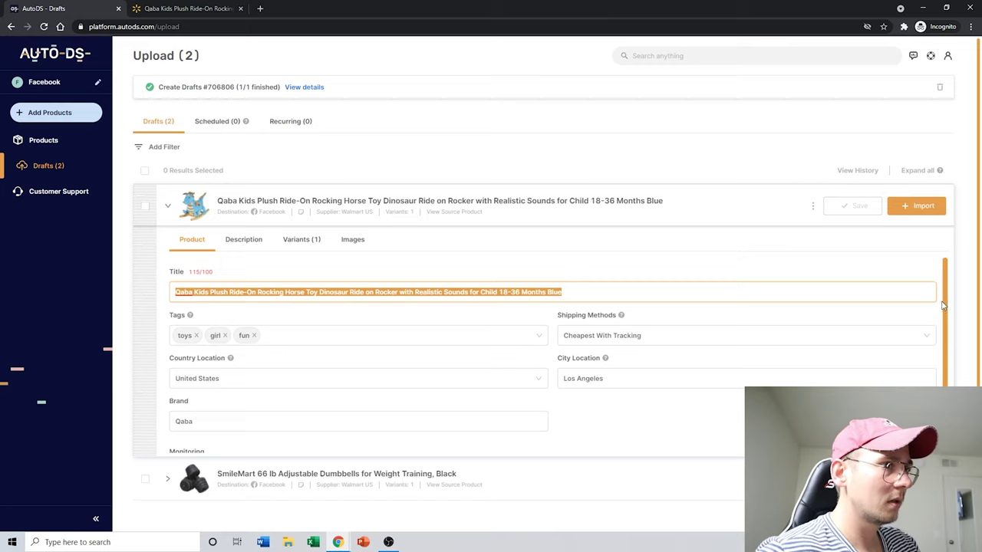
pyautogui.scroll(-1, 943, 305)
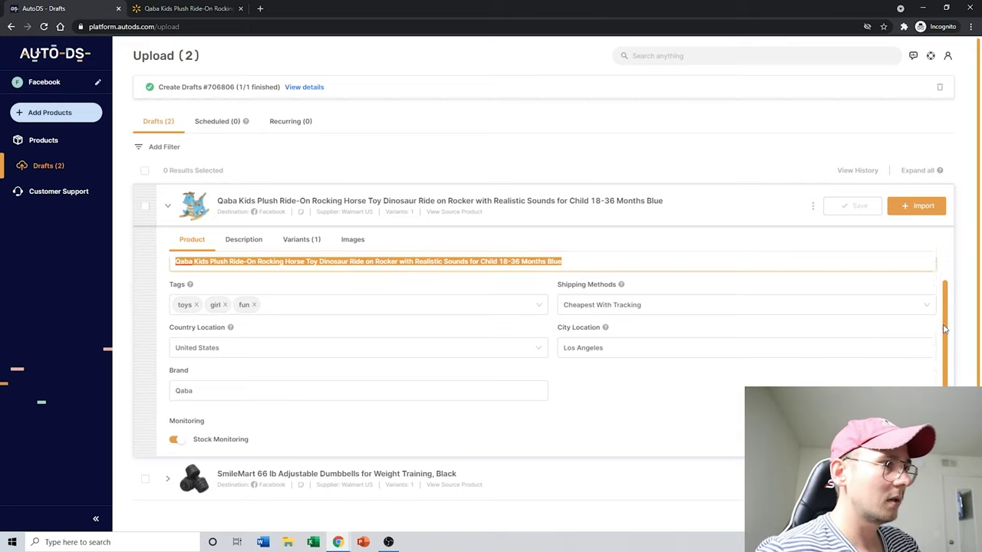
# Step: Review the comfortable padded seat and wooden bottom bullets in the Description, then view the images
pyautogui.click(253, 252)
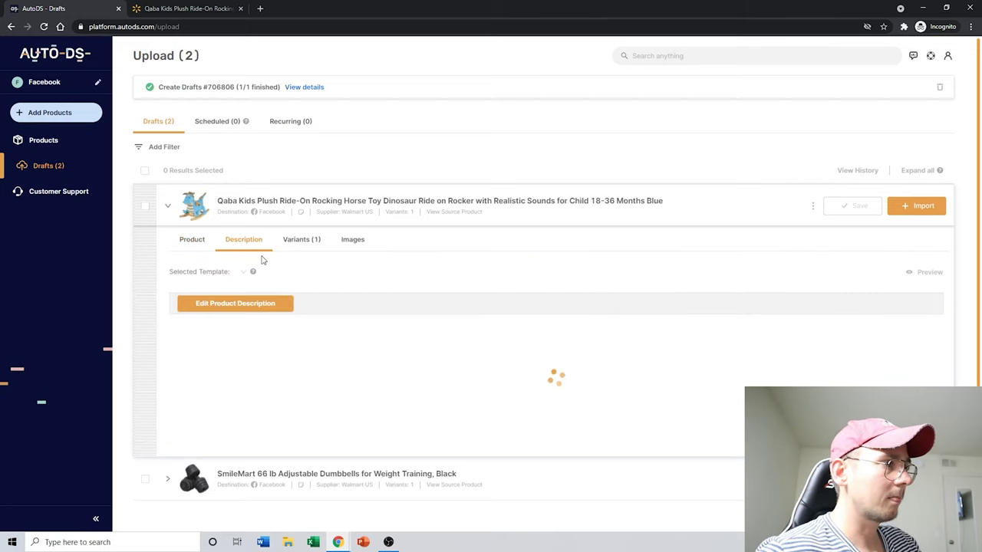
pyautogui.moveTo(938, 336); pyautogui.dragTo(918, 315)
pyautogui.moveTo(306, 337); pyautogui.dragTo(170, 326)
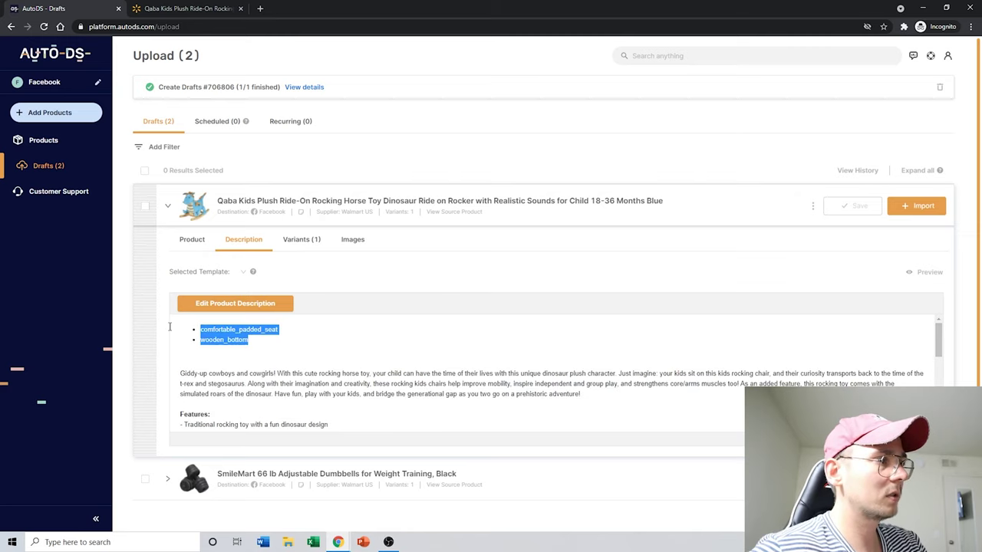
pyautogui.click(235, 303)
pyautogui.click(351, 242)
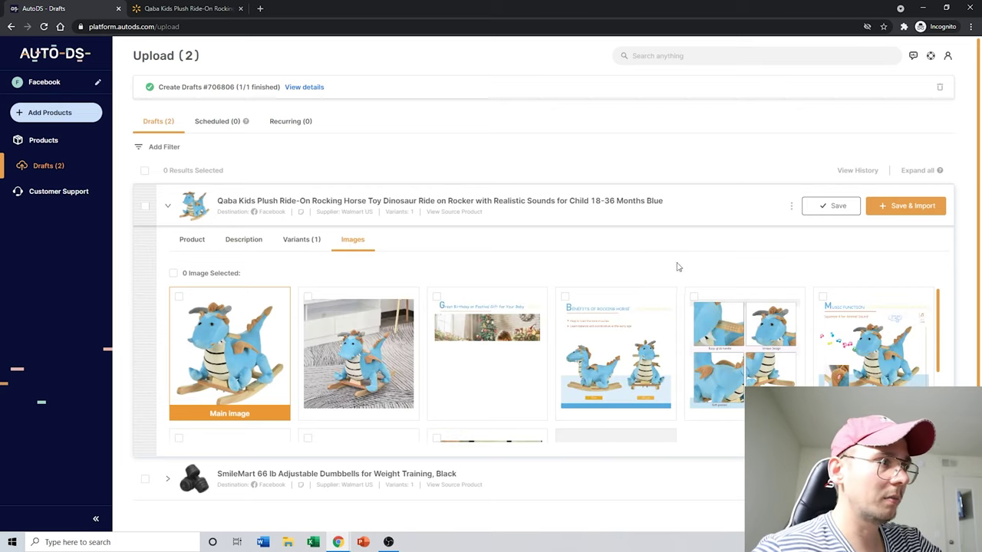
# Step: Check the first four image boxes, then deselect the main and second images
pyautogui.keyDown('shift'); pyautogui.click(565, 296); pyautogui.keyUp('shift')
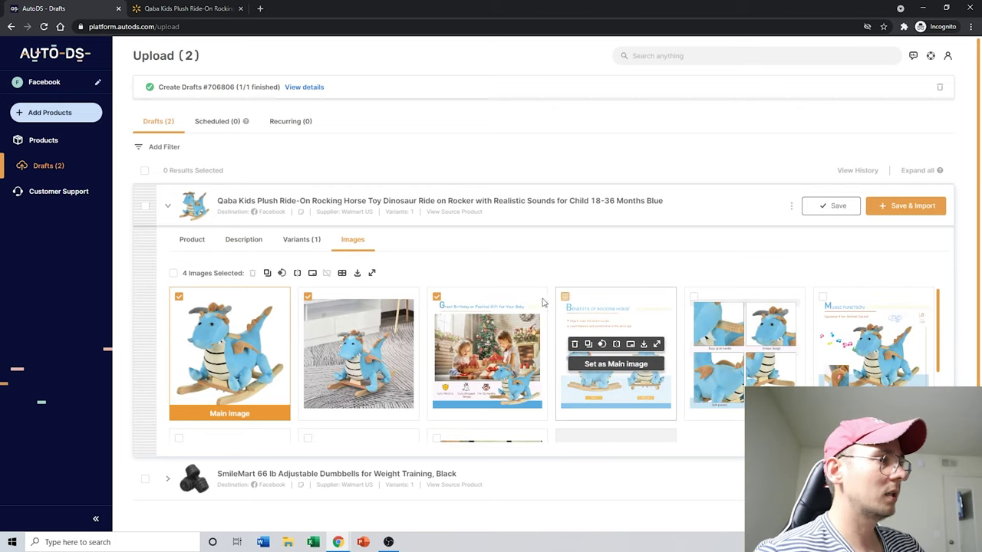
pyautogui.click(282, 273)
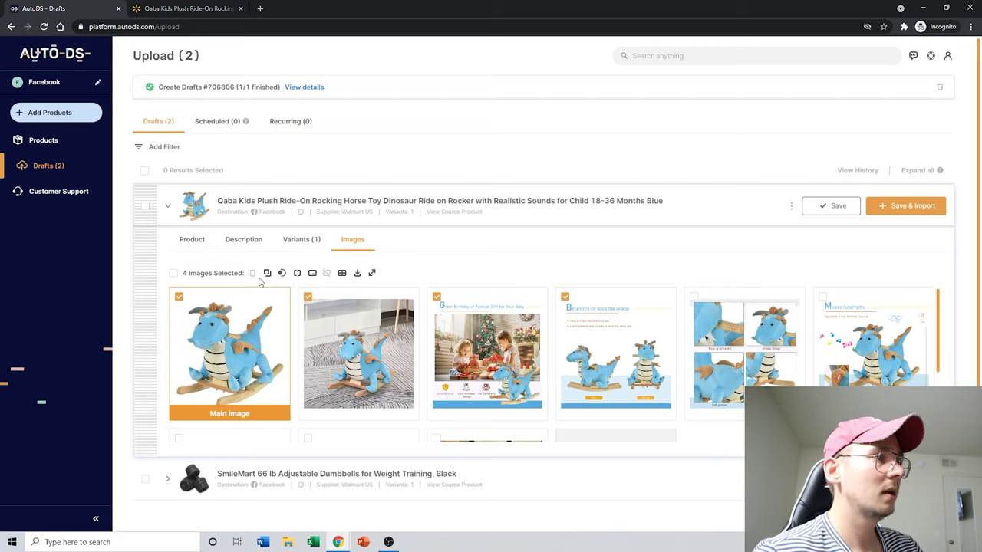
pyautogui.click(179, 297)
pyautogui.click(307, 297)
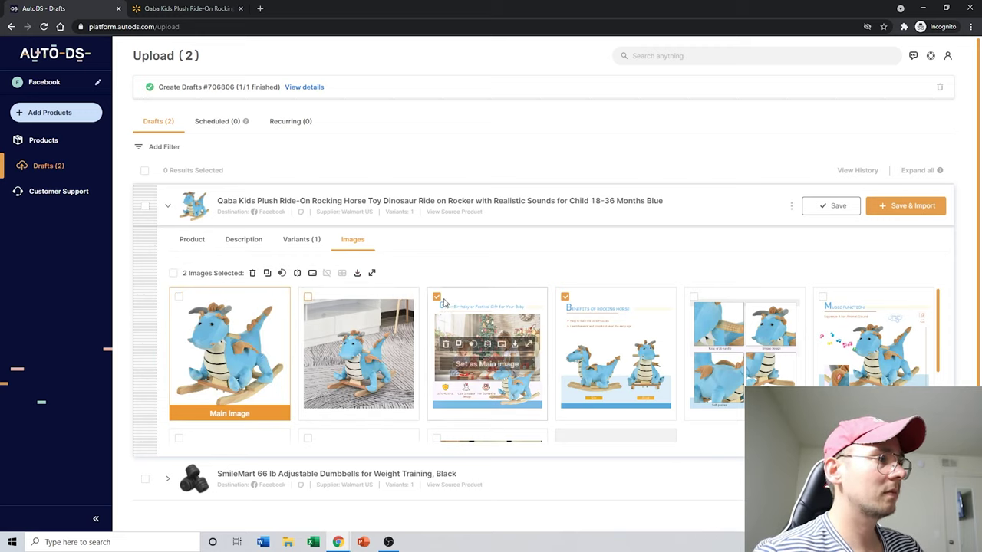
# Step: Delete the birthday gift, benefits infographic, collage, music function and dragon side view images
pyautogui.click(446, 344)
pyautogui.click(447, 344)
pyautogui.click(448, 344)
pyautogui.click(448, 344)
pyautogui.click(448, 345)
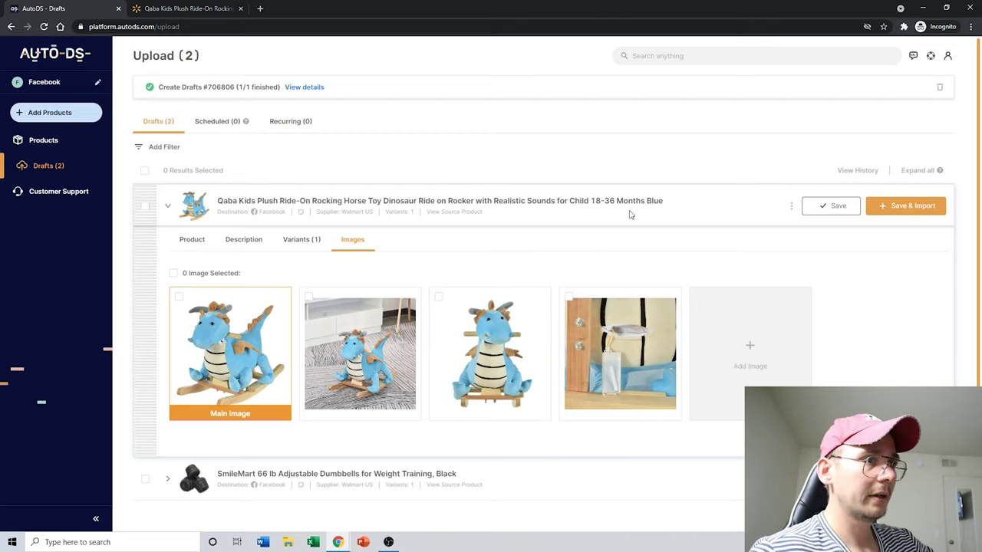
# Step: Save & Import the rocking horse draft, then check the import job from the Products page
pyautogui.click(905, 210)
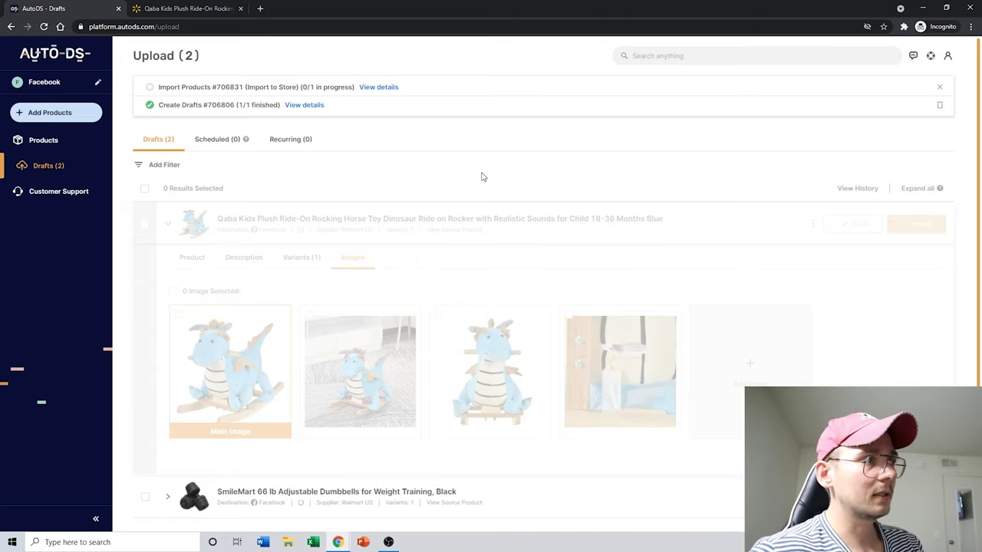
pyautogui.click(66, 145)
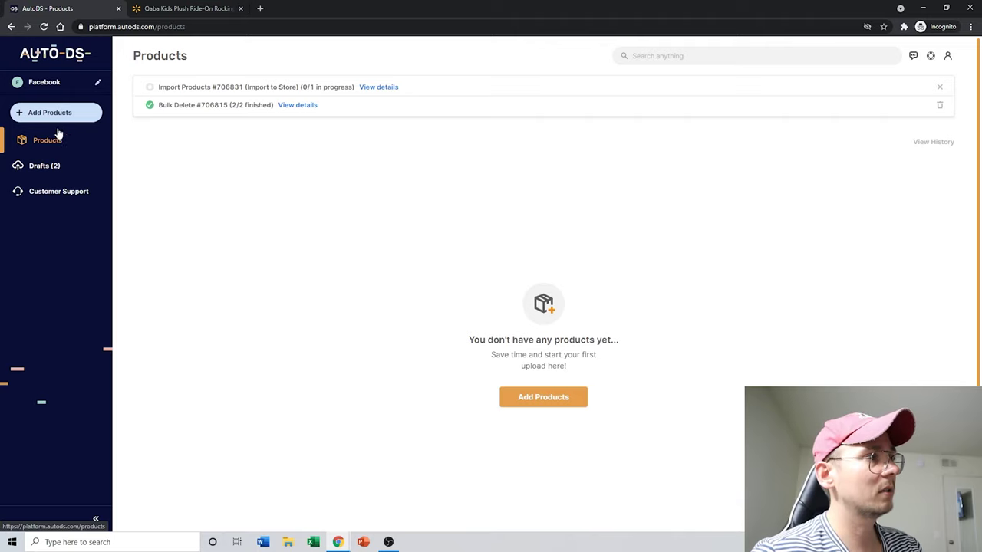
pyautogui.click(373, 89)
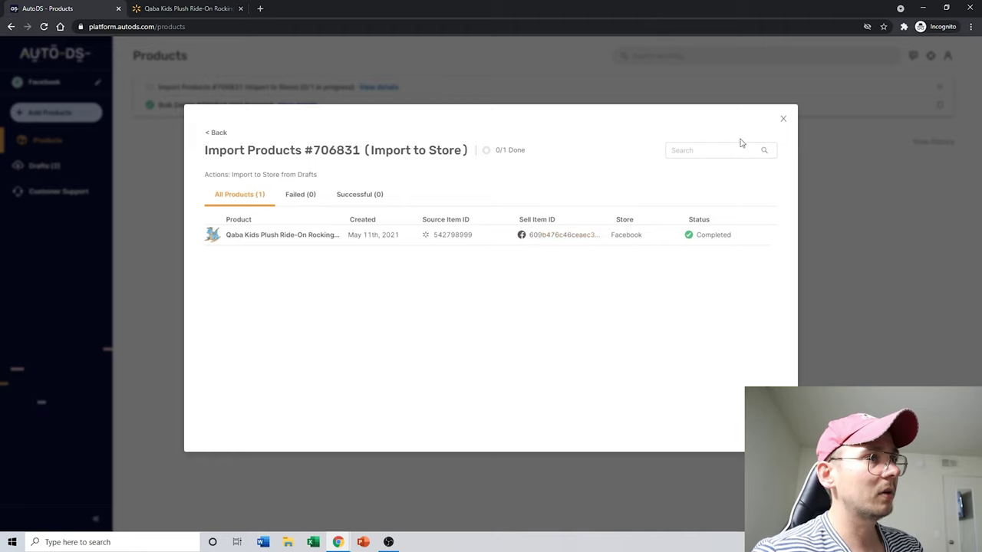
pyautogui.click(783, 119)
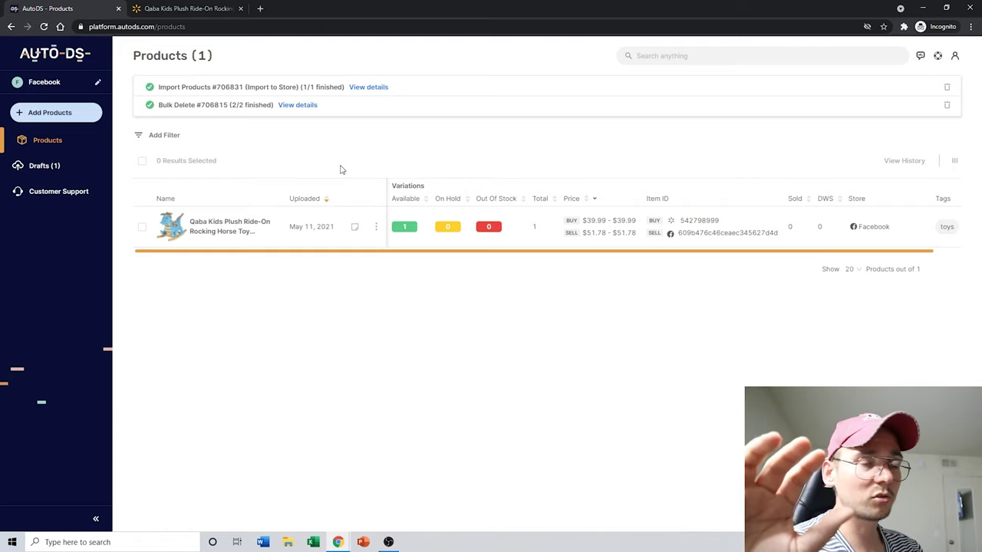
pyautogui.click(690, 221)
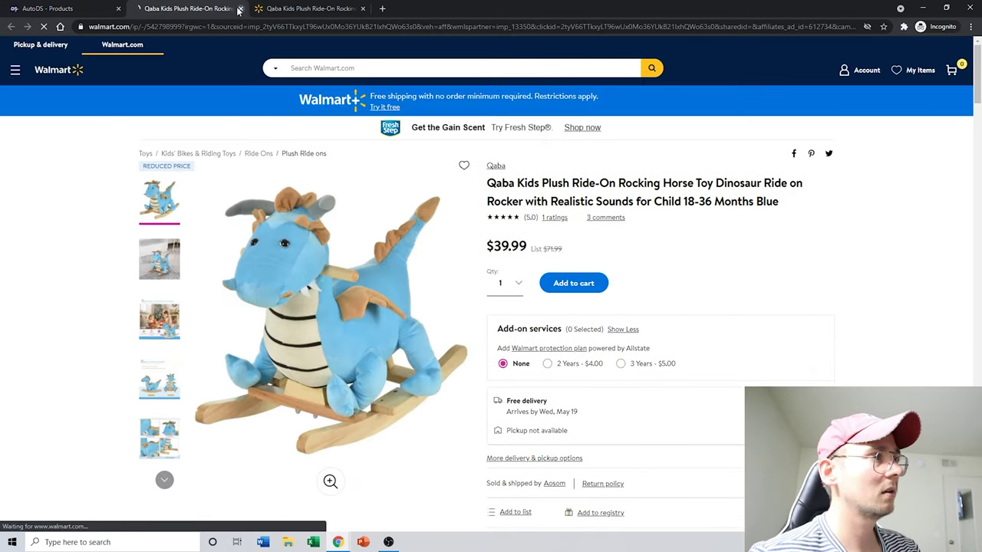
pyautogui.click(240, 8)
pyautogui.click(702, 237)
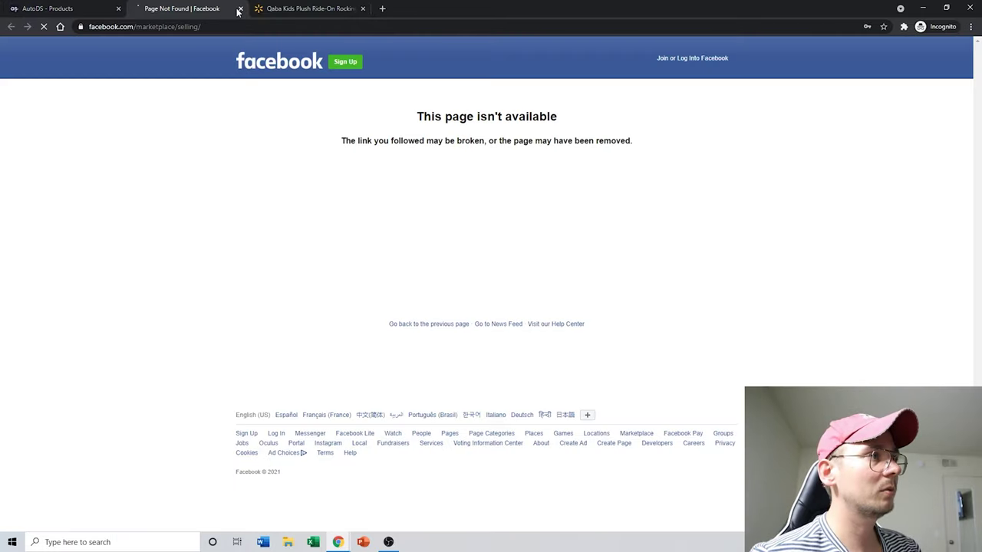
pyautogui.click(240, 8)
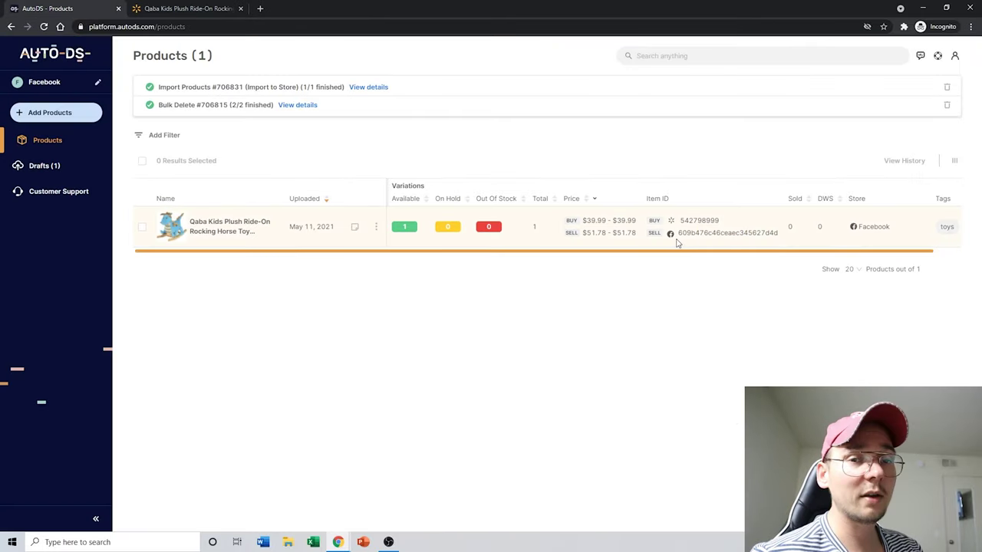